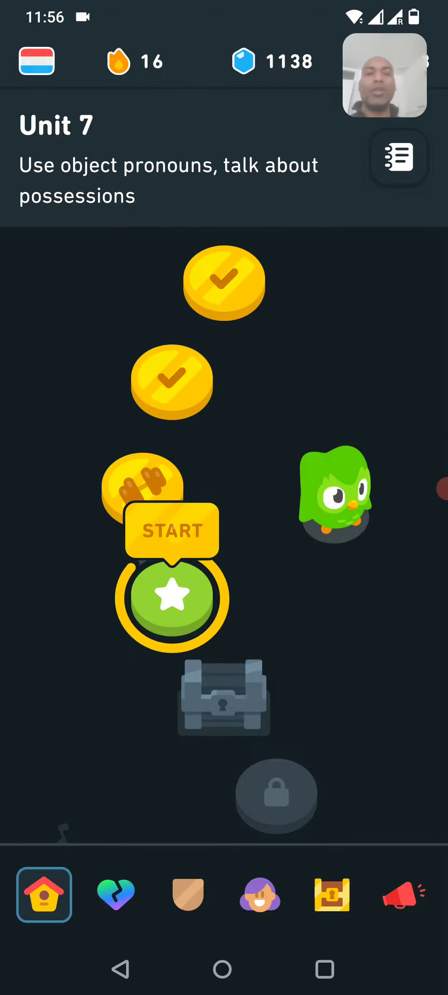
Step: Select the green star node for the Unit 7 level wrap-up on the path
{"action": "left_click", "coordinate": [171, 597]}
Step: Start the wrap-up challenge and answer the first exercise with 'geef'
{"action": "left_click", "coordinate": [225, 755]}
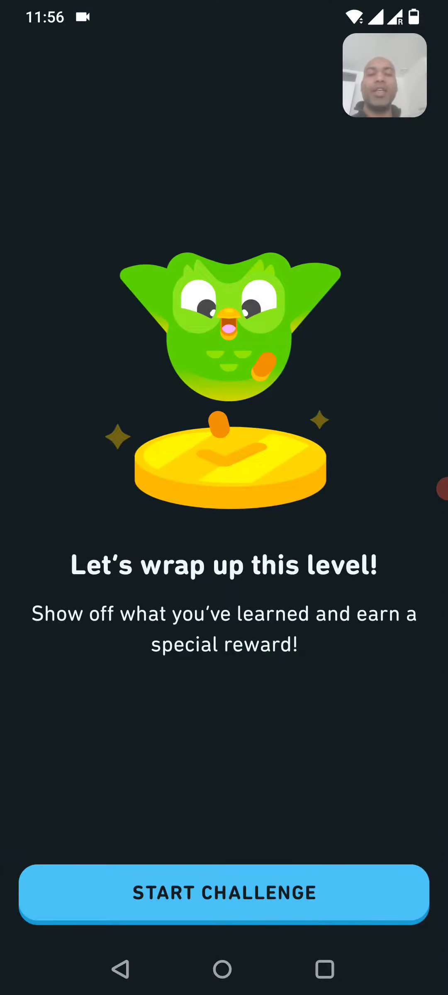
{"action": "left_click", "coordinate": [224, 892]}
{"action": "left_click", "coordinate": [224, 893]}
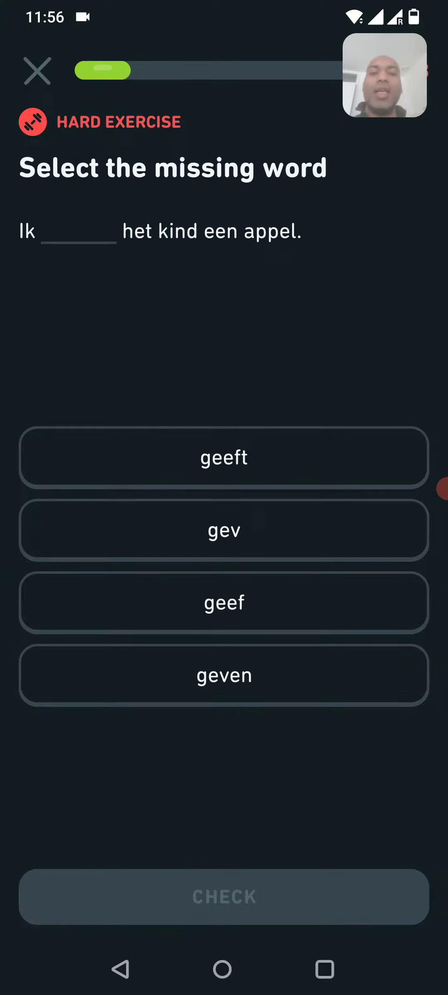
{"action": "left_click", "coordinate": [224, 602]}
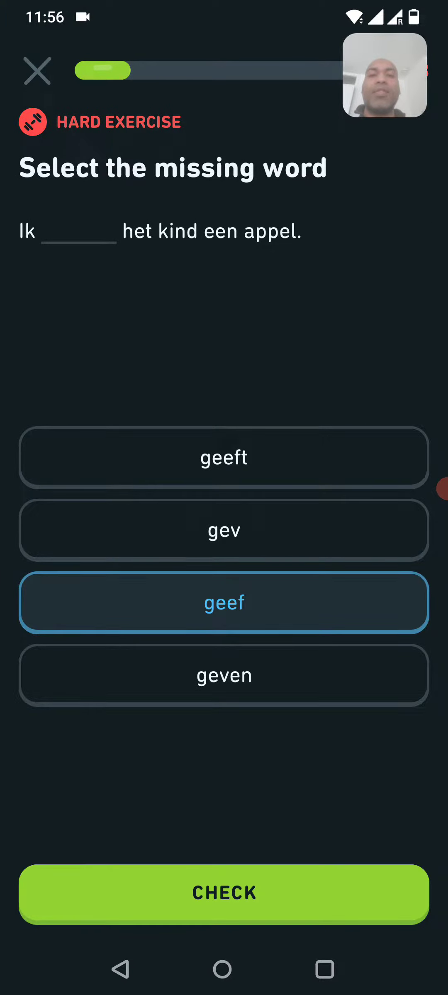
{"action": "left_click", "coordinate": [224, 893]}
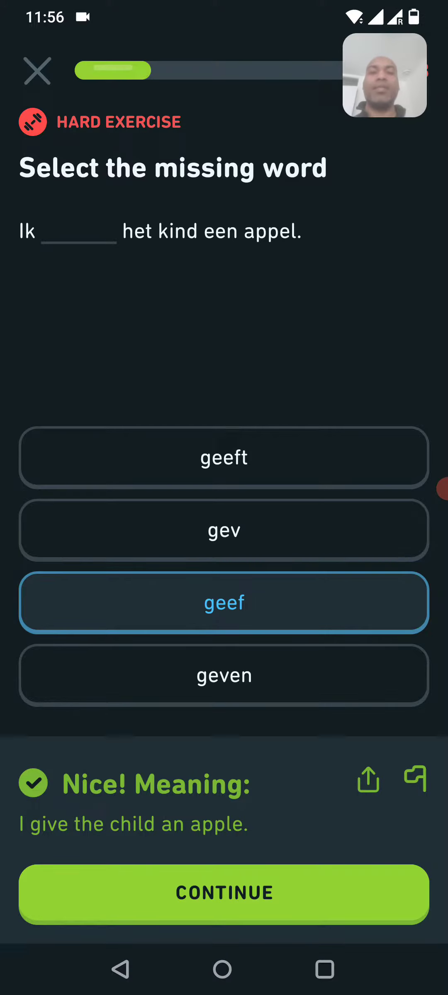
{"action": "left_click", "coordinate": [224, 893]}
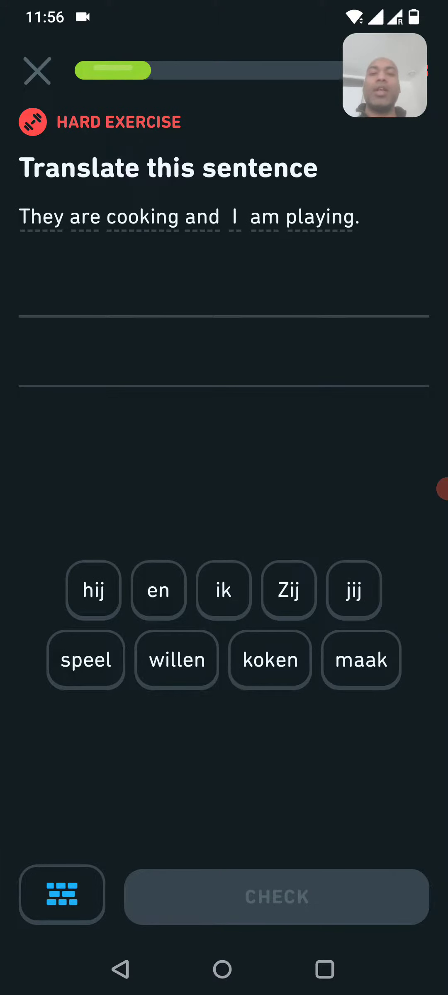
Step: Build the translation 'Zij koken en ik speel' from tiles and submit it
{"action": "left_click", "coordinate": [288, 590]}
{"action": "left_click", "coordinate": [270, 661]}
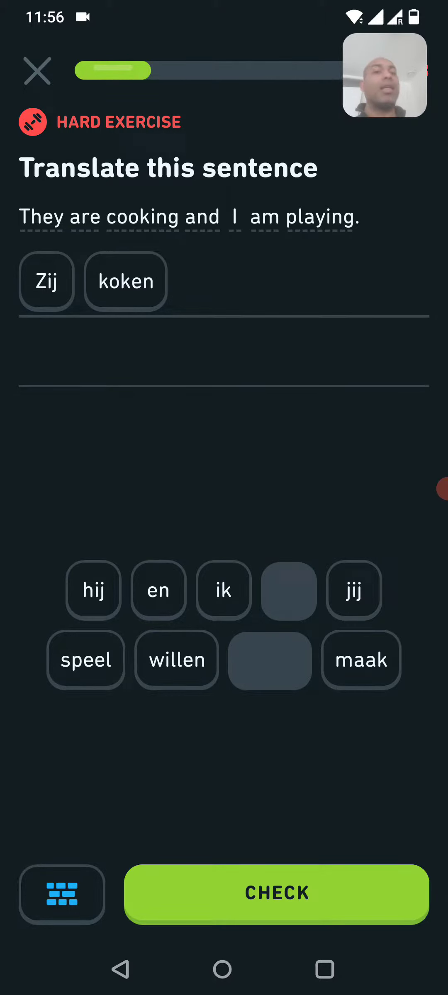
{"action": "left_click", "coordinate": [158, 590]}
{"action": "left_click", "coordinate": [223, 590]}
{"action": "left_click", "coordinate": [86, 660]}
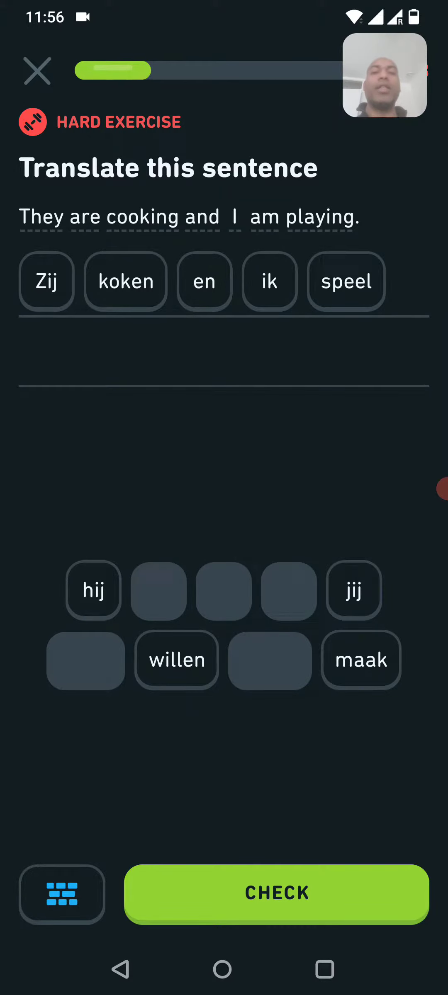
{"action": "left_click", "coordinate": [276, 894]}
{"action": "left_click", "coordinate": [224, 889]}
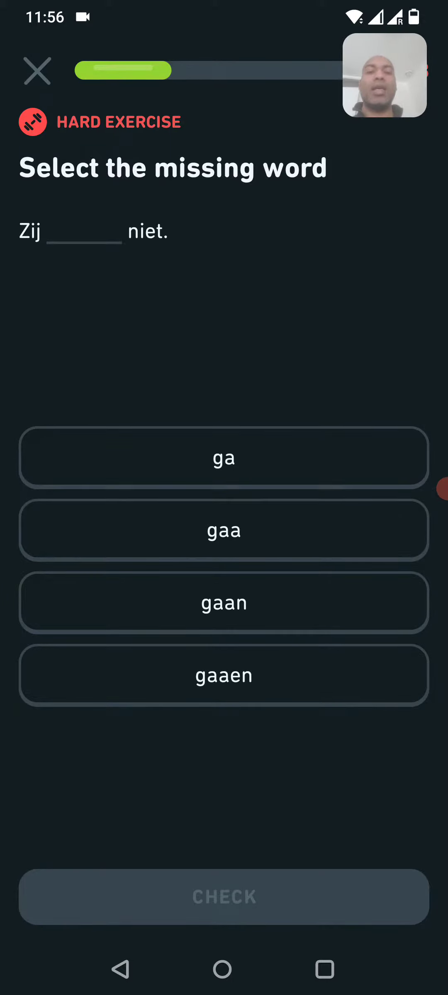
Step: Answer the fill-in exercise with 'gaan' instead of 'gaaen'
{"action": "left_click", "coordinate": [224, 675]}
{"action": "left_click", "coordinate": [224, 602]}
{"action": "left_click", "coordinate": [224, 893]}
{"action": "left_click", "coordinate": [225, 893]}
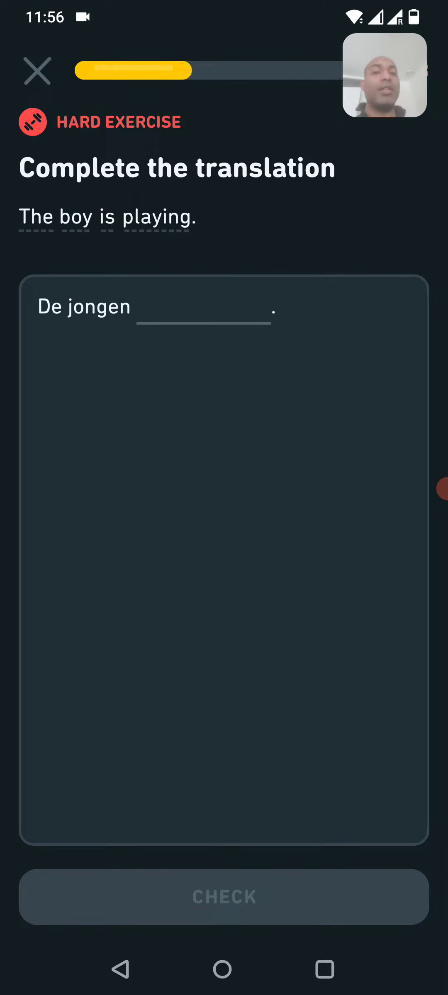
Step: Fill the blank after 'De jongen' with 'speelt' and submit it
{"action": "left_click", "coordinate": [204, 306]}
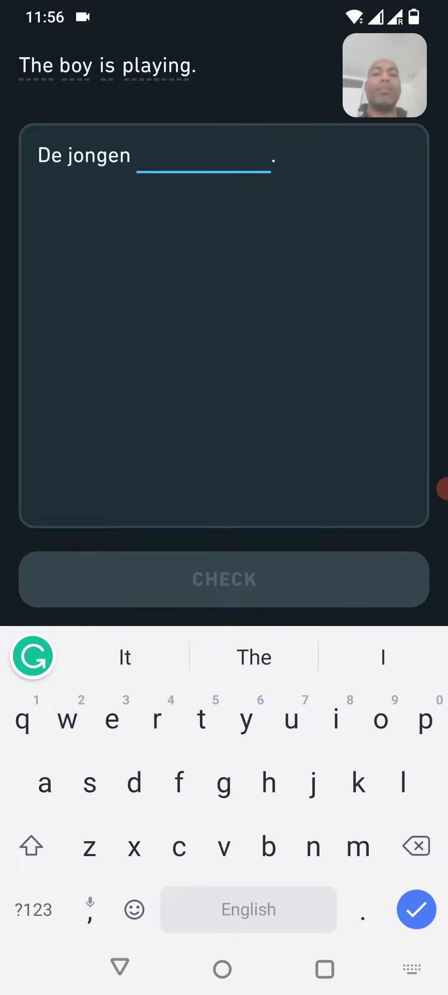
{"action": "type", "text": "s"}
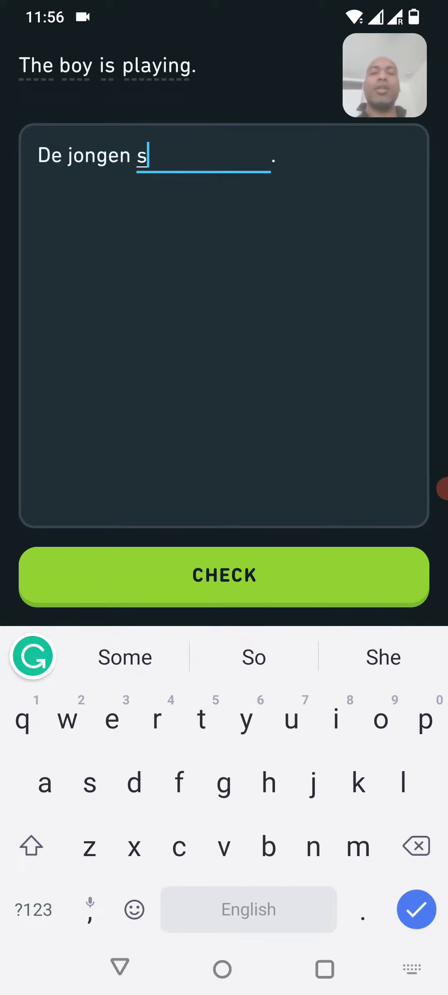
{"action": "type", "text": "pee"}
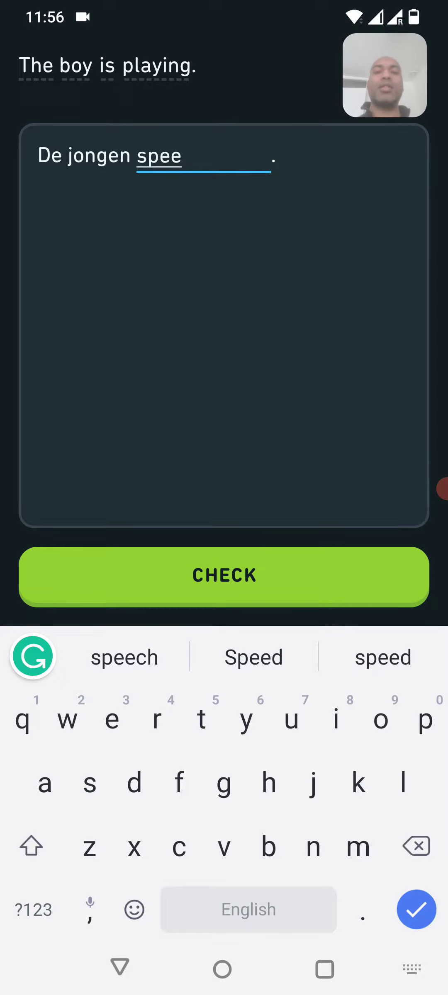
{"action": "type", "text": "lt"}
{"action": "left_click", "coordinate": [224, 576]}
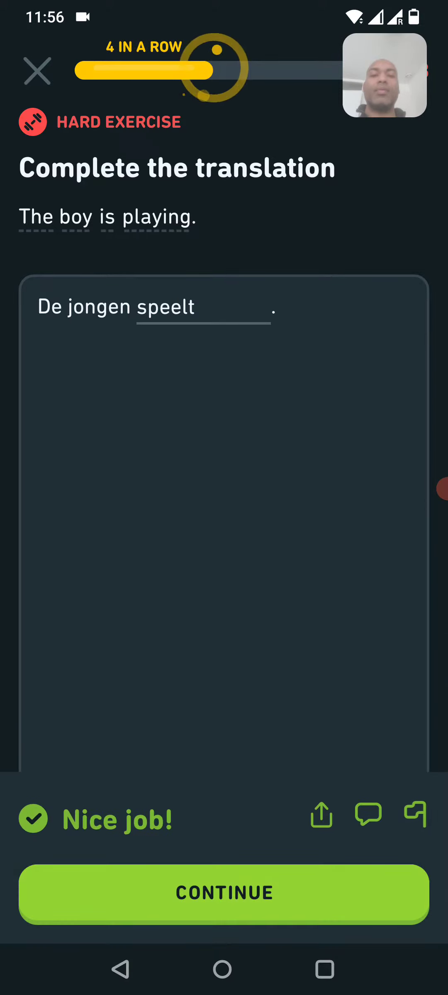
{"action": "left_click", "coordinate": [224, 892]}
Step: Fill the blank after 'Ik' with 'schrijf', correcting a typo, and submit it
{"action": "left_click", "coordinate": [128, 379]}
{"action": "type", "text": "scrijf"}
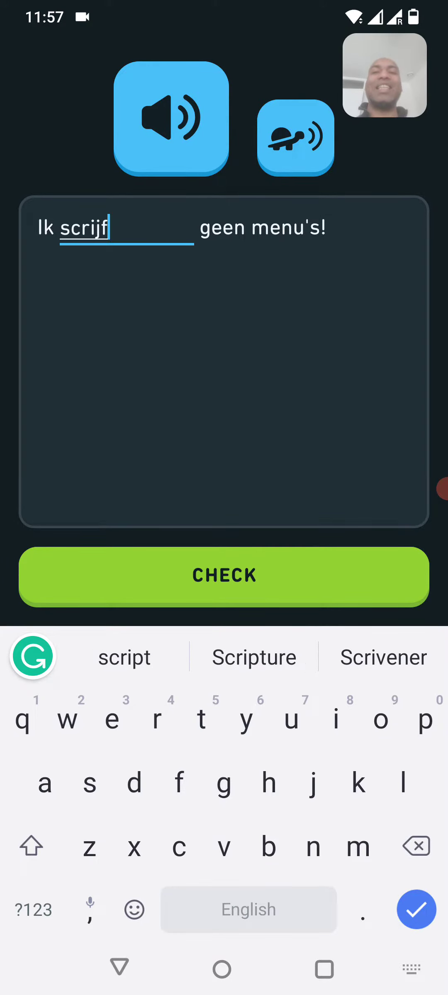
{"action": "key", "text": "BackSpace"}
{"action": "key", "text": "BackSpace"}
{"action": "key", "text": "BackSpace"}
{"action": "type", "text": "hrijf"}
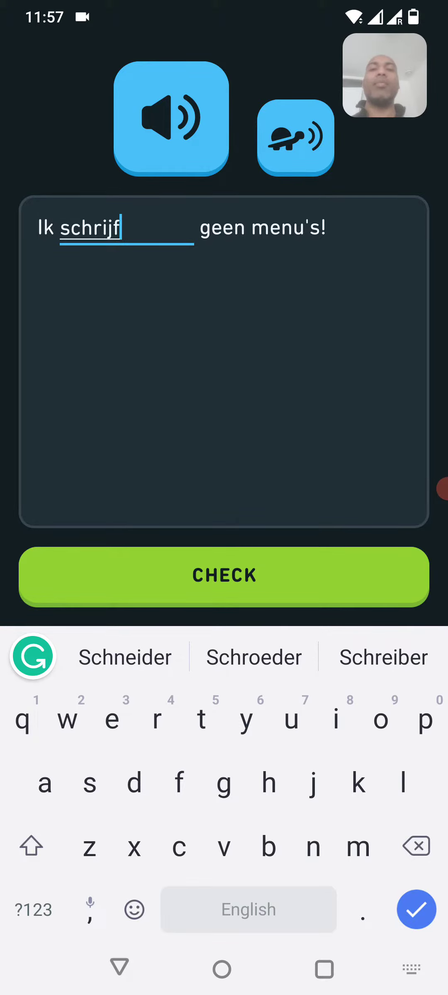
{"action": "left_click", "coordinate": [416, 909]}
{"action": "left_click", "coordinate": [224, 886]}
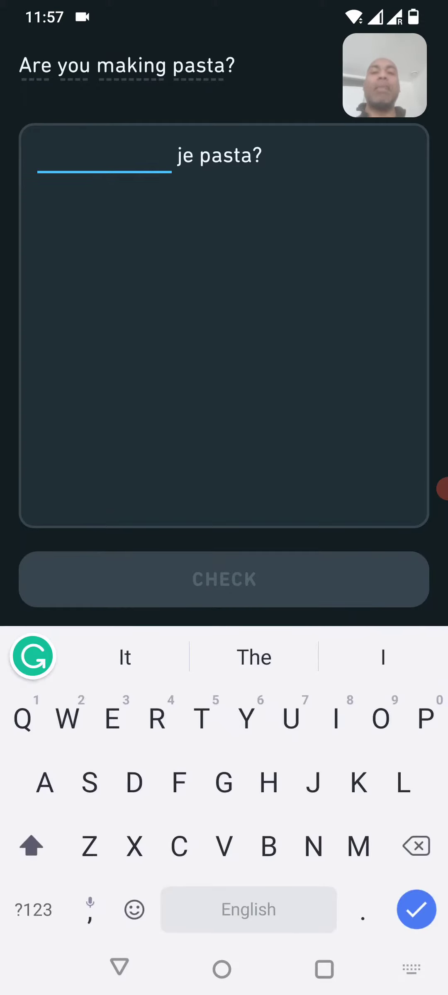
{"action": "type", "text": "Maak"}
Step: Submit 'Maak', then 'schrijf', then 'schrijven' after 'Jullie' in three blanks
{"action": "left_click", "coordinate": [416, 911]}
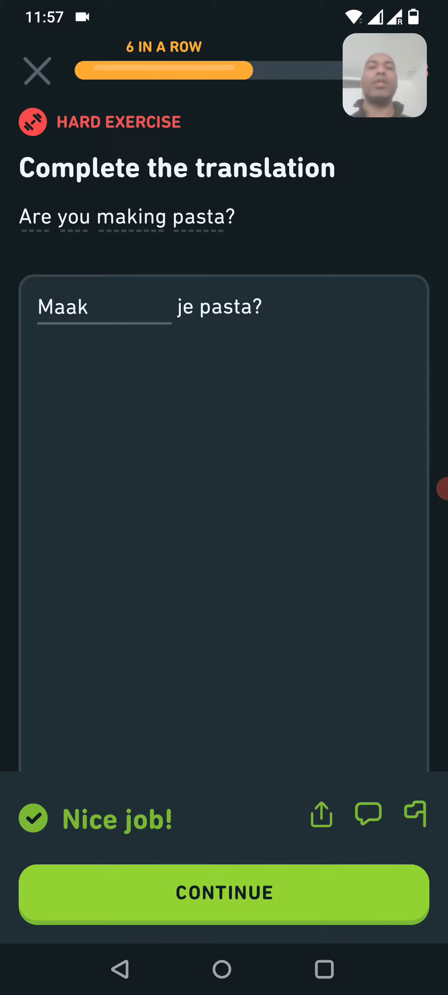
{"action": "left_click", "coordinate": [224, 893]}
{"action": "left_click", "coordinate": [241, 378]}
{"action": "type", "text": "schrijf"}
{"action": "left_click", "coordinate": [224, 575]}
{"action": "left_click", "coordinate": [224, 893]}
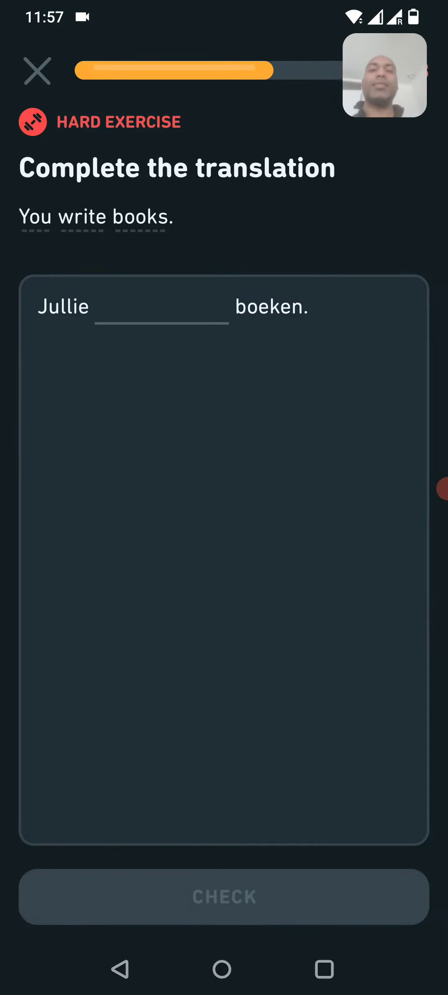
{"action": "left_click", "coordinate": [161, 307]}
{"action": "type", "text": "schrijven"}
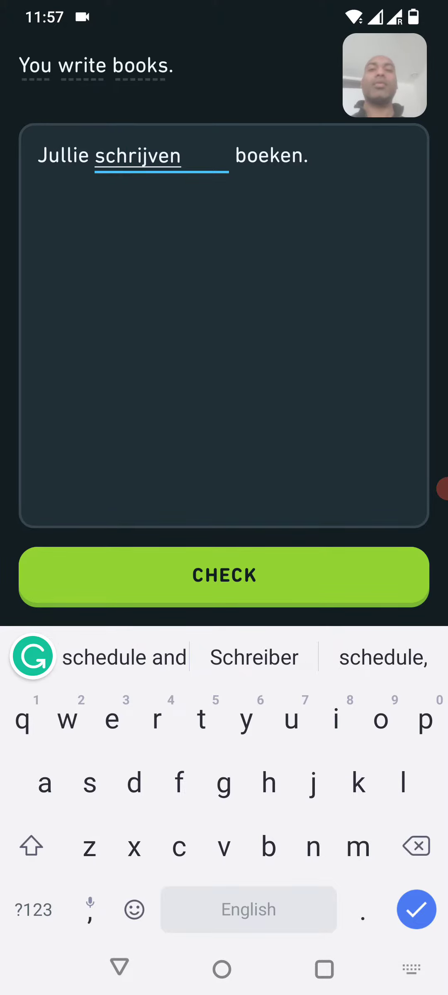
{"action": "left_click", "coordinate": [224, 575]}
Step: Fill the blank after 'We' with 'geven' and submit it
{"action": "left_click", "coordinate": [224, 892]}
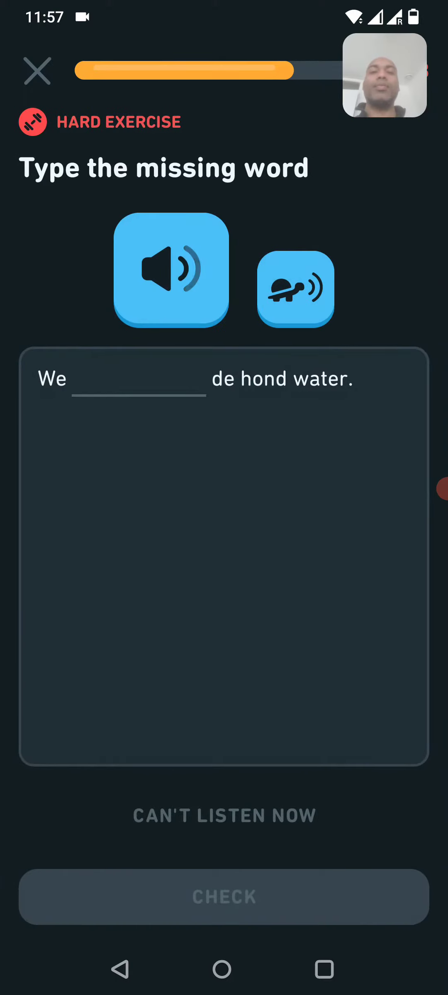
{"action": "left_click", "coordinate": [138, 379]}
{"action": "type", "text": "geven"}
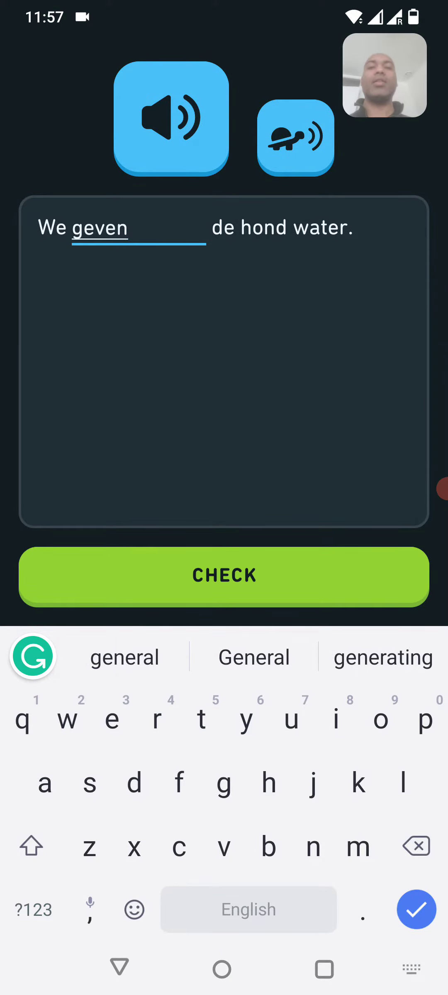
{"action": "left_click", "coordinate": [224, 575]}
{"action": "left_click", "coordinate": [224, 892]}
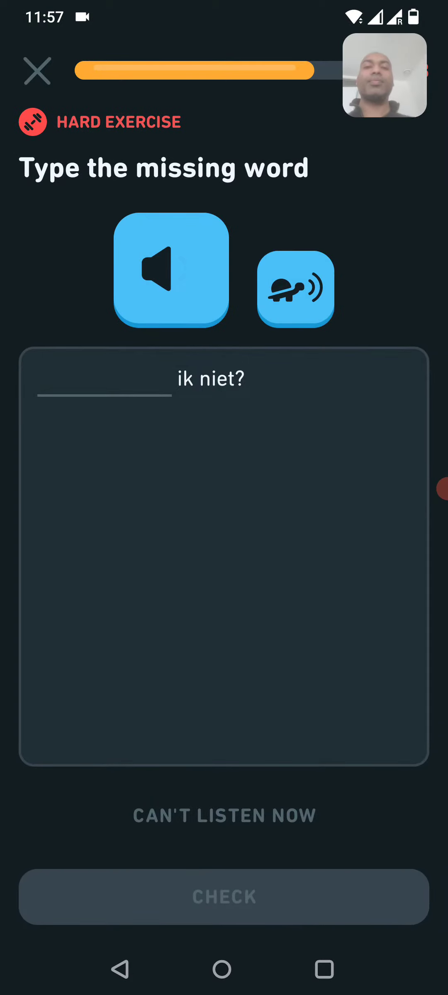
Step: Fill the blank before 'ik niet' with 'Schrijf' and finish the level
{"action": "left_click", "coordinate": [104, 379]}
{"action": "type", "text": "Schrijf"}
{"action": "left_click", "coordinate": [224, 576]}
{"action": "left_click", "coordinate": [224, 892]}
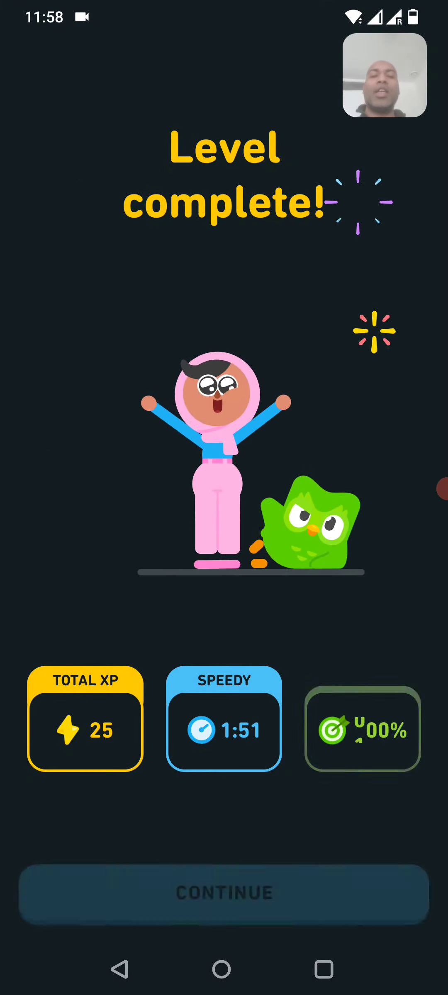
Step: Skip past level results, the ad, and daily quests, then open the chest
{"action": "left_click", "coordinate": [224, 930]}
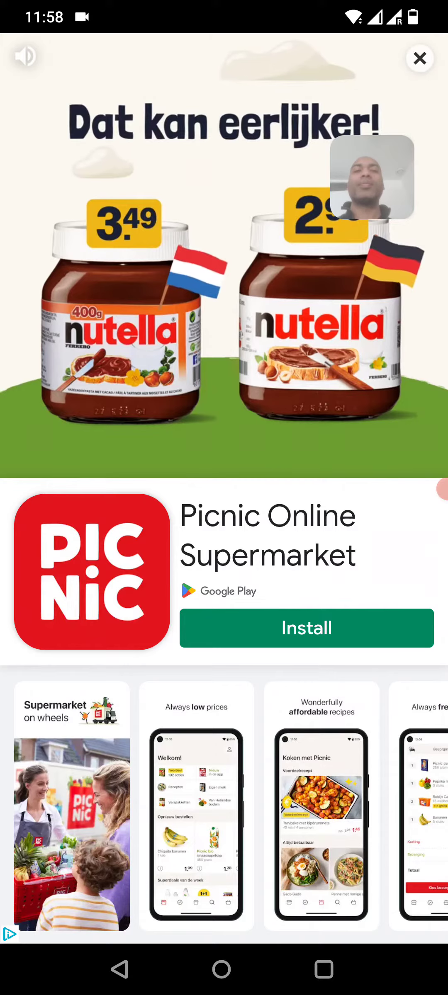
{"action": "left_click", "coordinate": [420, 57]}
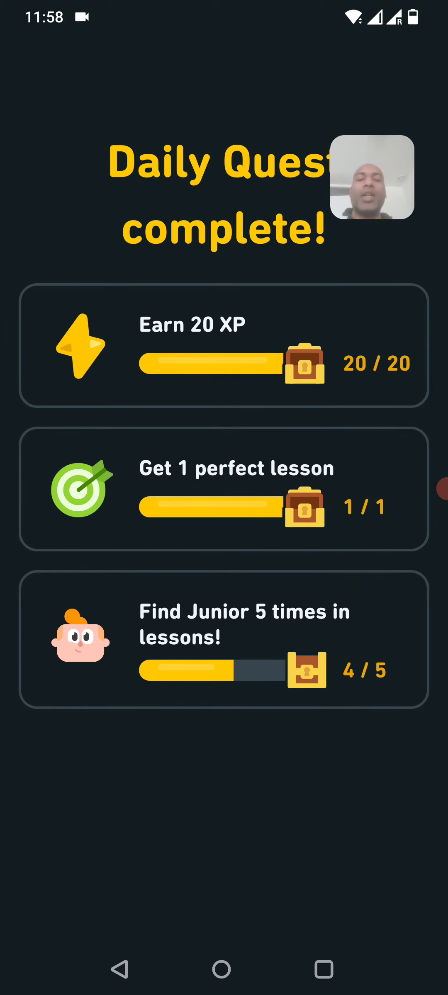
{"action": "left_click", "coordinate": [224, 875]}
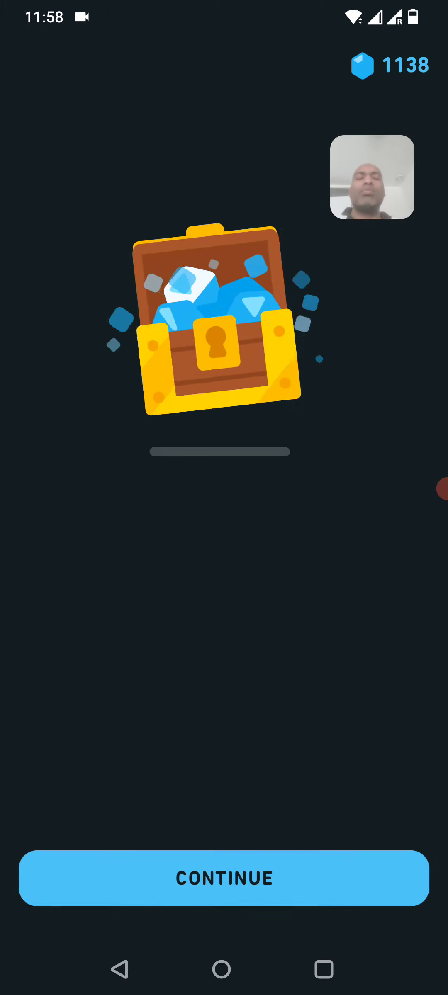
{"action": "left_click", "coordinate": [224, 875]}
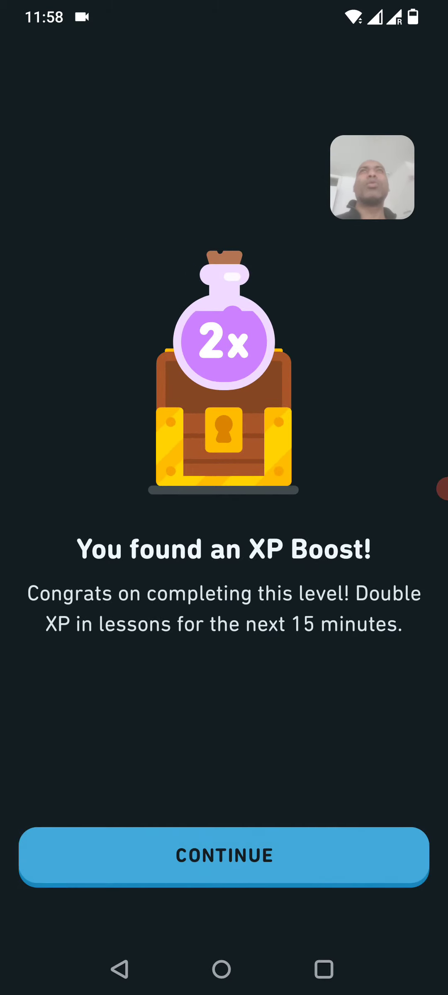
Step: Open the chest on the Unit 7 path and collect gems, reaching 1151
{"action": "left_click", "coordinate": [224, 855]}
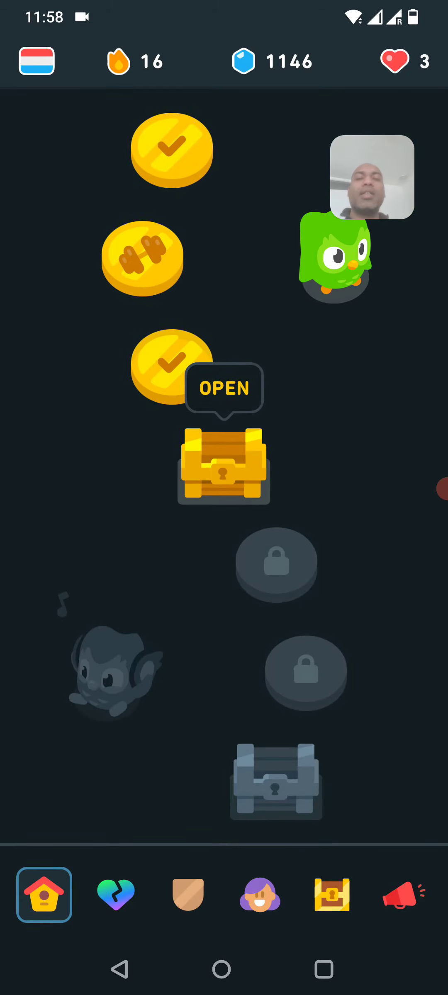
{"action": "left_click", "coordinate": [224, 465]}
{"action": "left_click", "coordinate": [224, 875]}
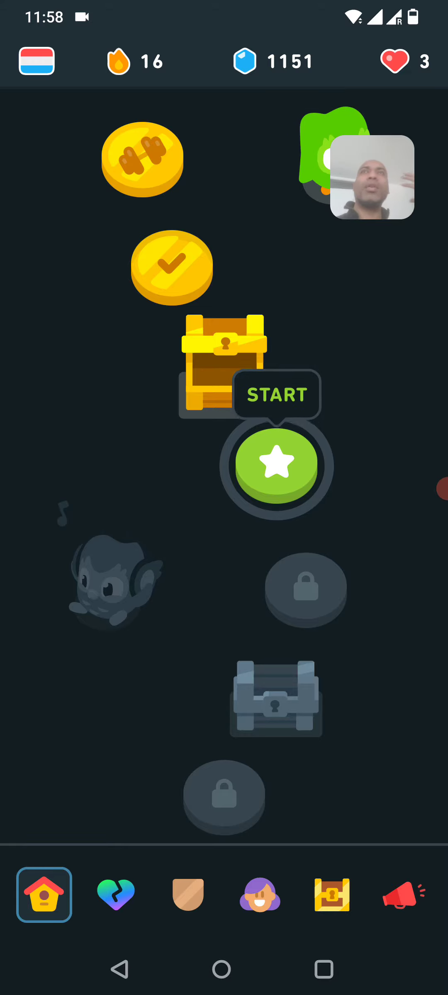